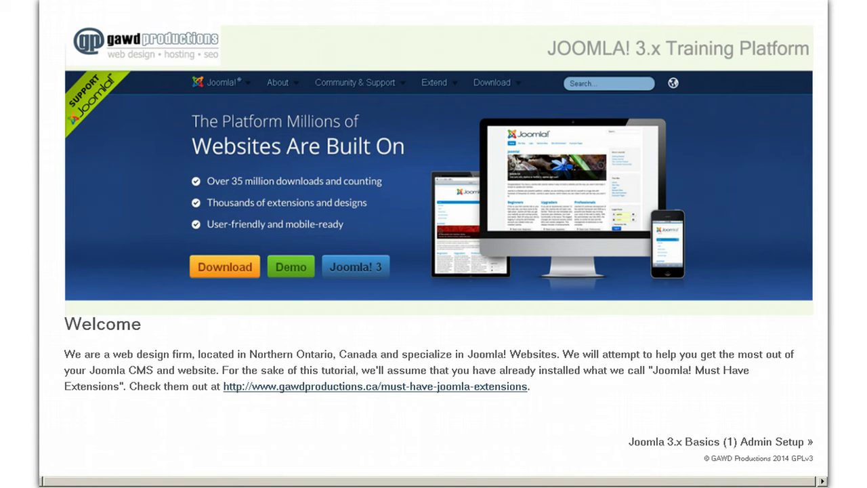
# - Log in to the site administration with the prefilled credentials and check the update status under Maintenance on the Control Panel
pyautogui.press('Right')
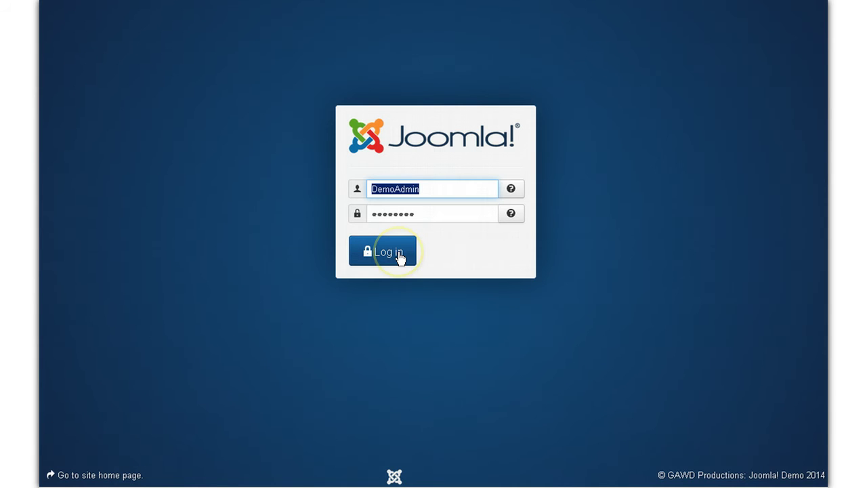
pyautogui.click(400, 256)
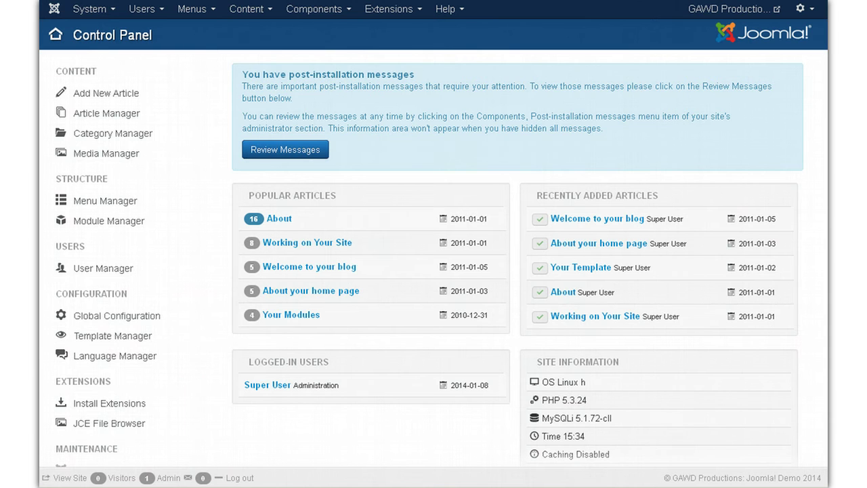
pyautogui.scroll(-3, 433, 257)
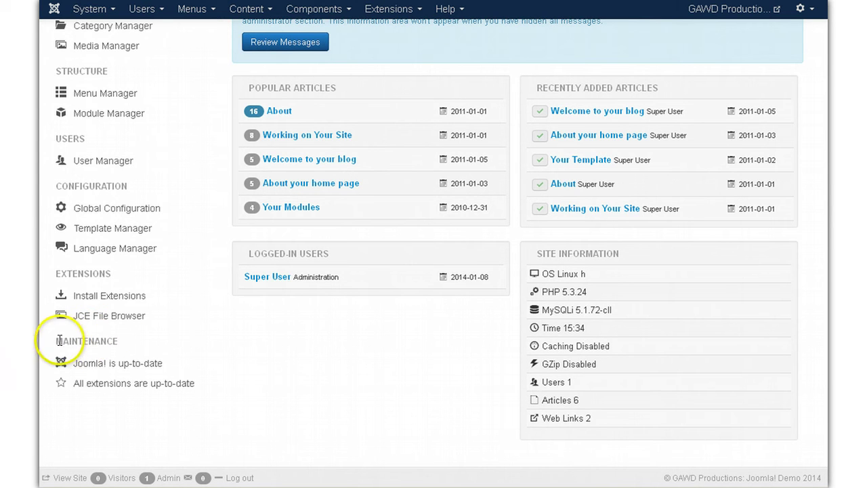
pyautogui.moveTo(60, 341); pyautogui.dragTo(124, 341)
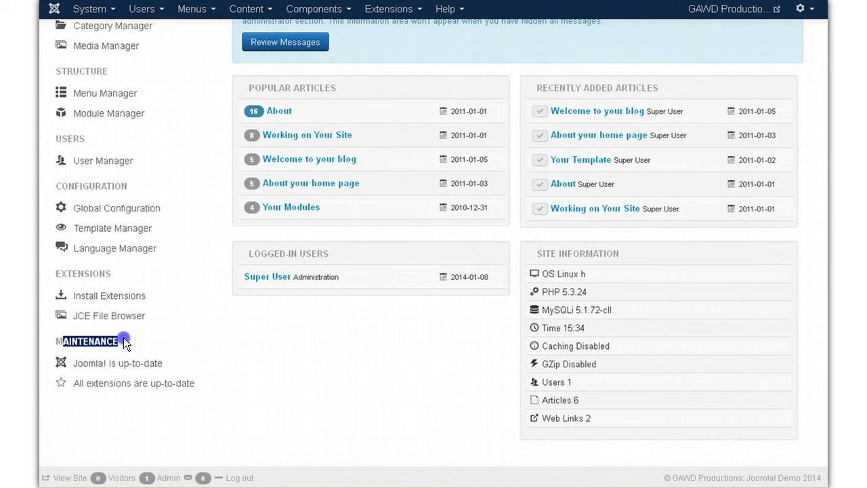
pyautogui.click(123, 435)
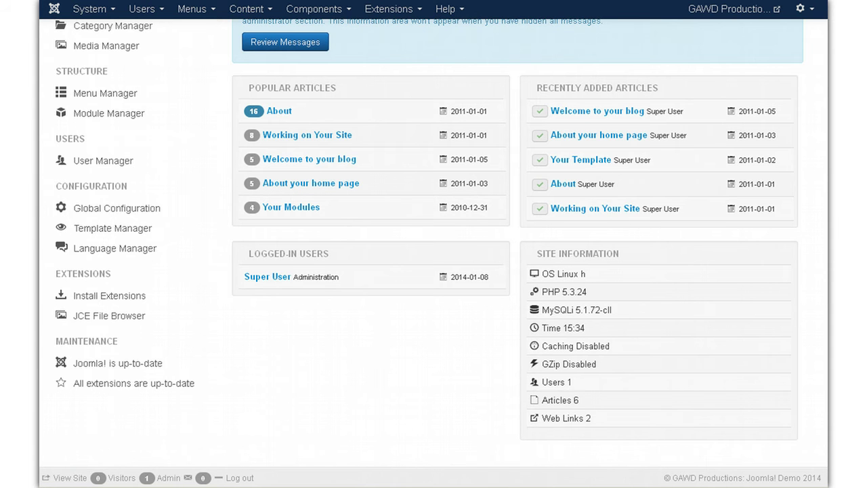
pyautogui.scroll(3, 433, 257)
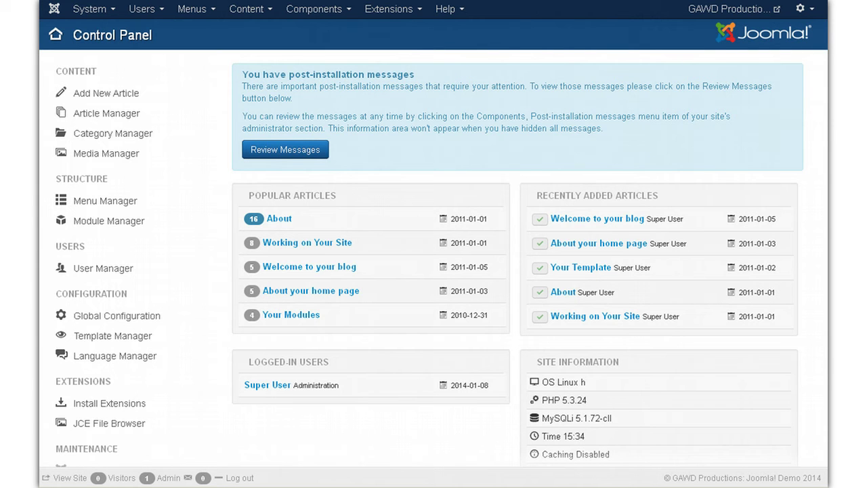
# - Add the "Install from Web" tab in the Extension Manager and browse the popular extensions it offers
pyautogui.click(389, 9)
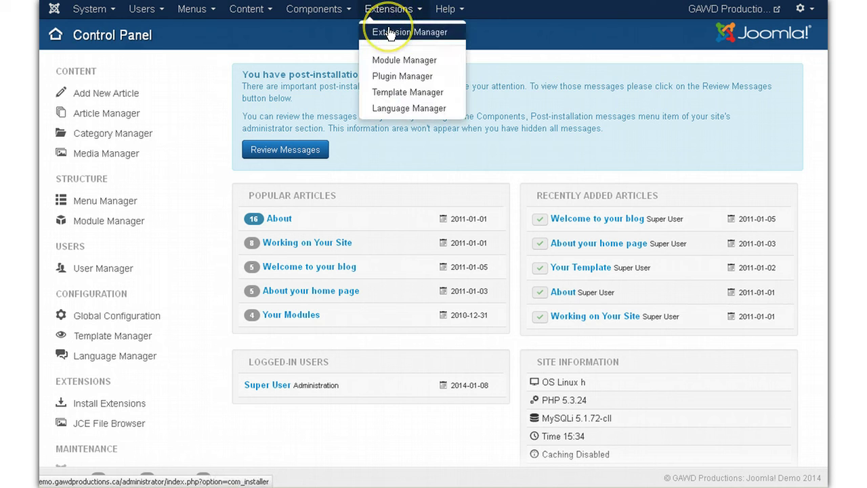
pyautogui.click(390, 34)
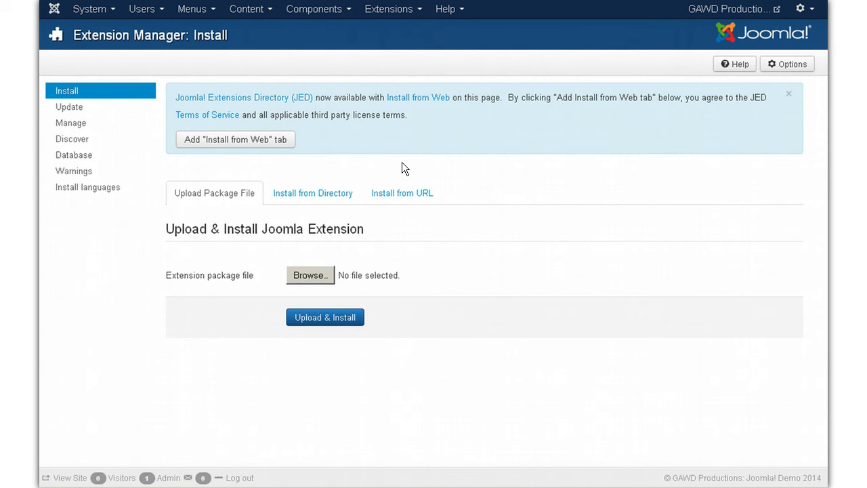
pyautogui.click(281, 145)
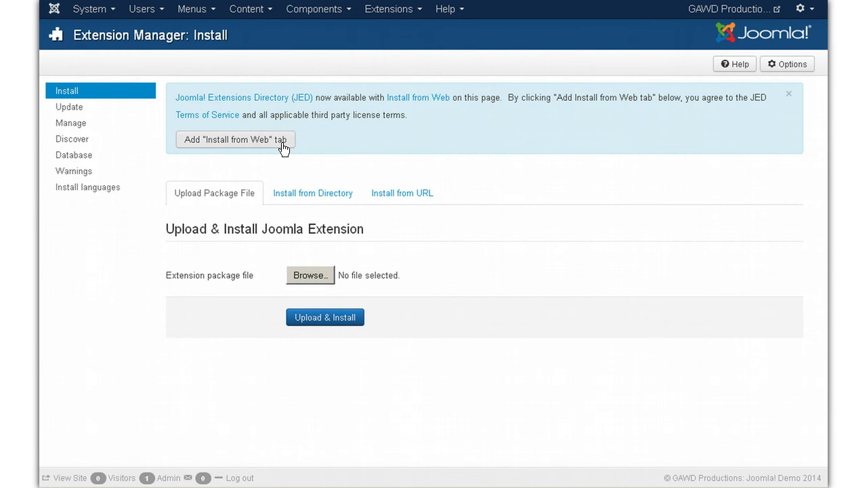
pyautogui.click(283, 147)
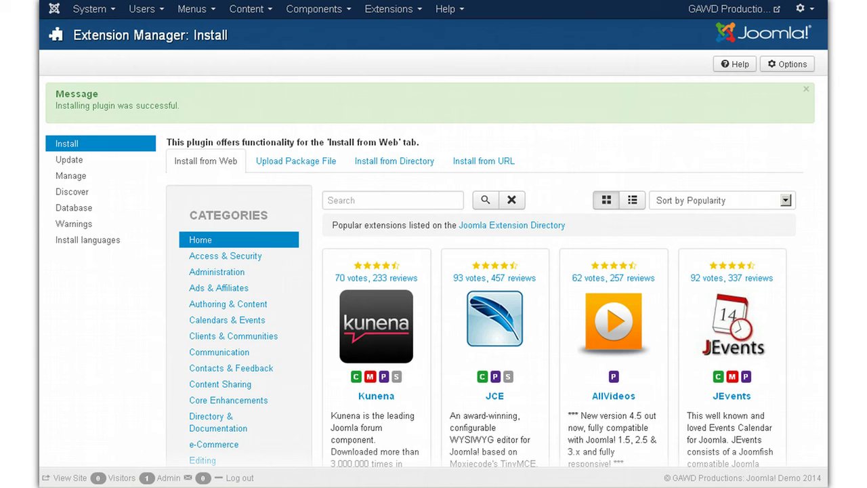
pyautogui.scroll(-10, 434, 271)
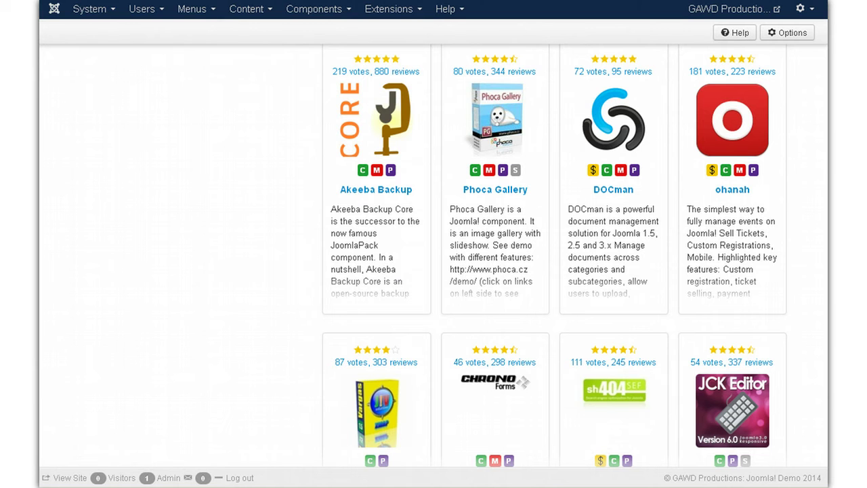
# - Move the status module to the top in the advanced settings of the isis - Default template style, and save and close the style
pyautogui.moveTo(271, 477); pyautogui.dragTo(52, 480)
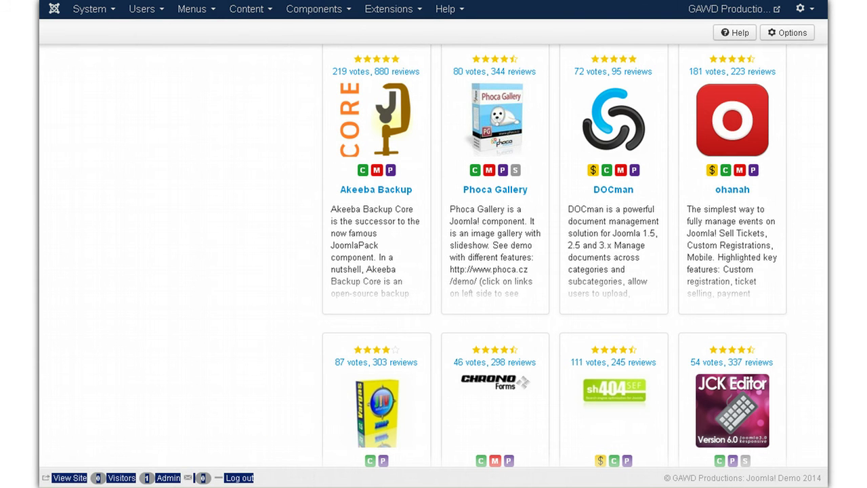
pyautogui.click(433, 481)
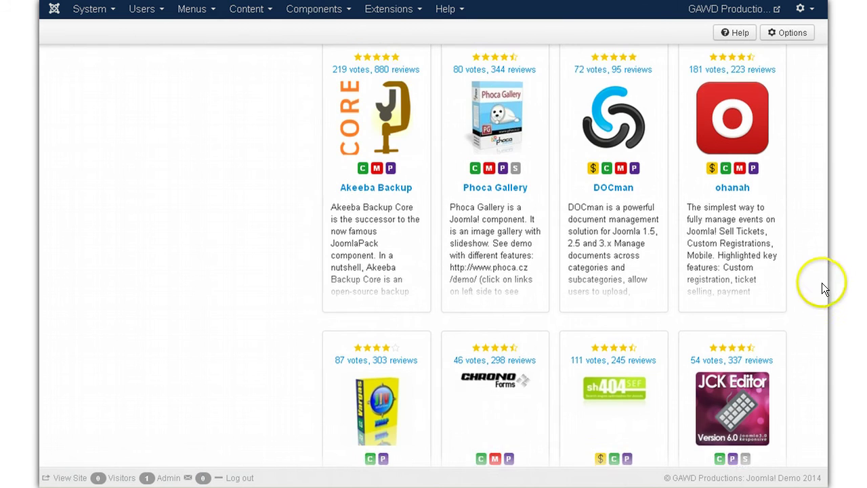
pyautogui.scroll(7, 813, 261)
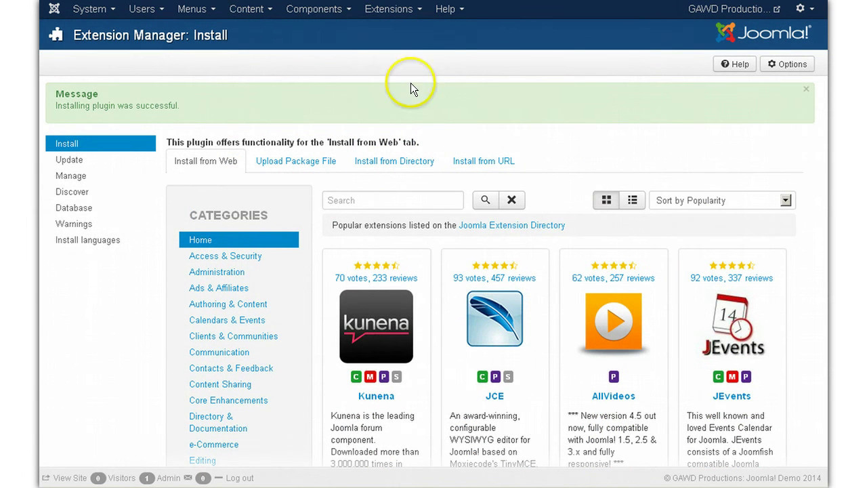
pyautogui.click(388, 9)
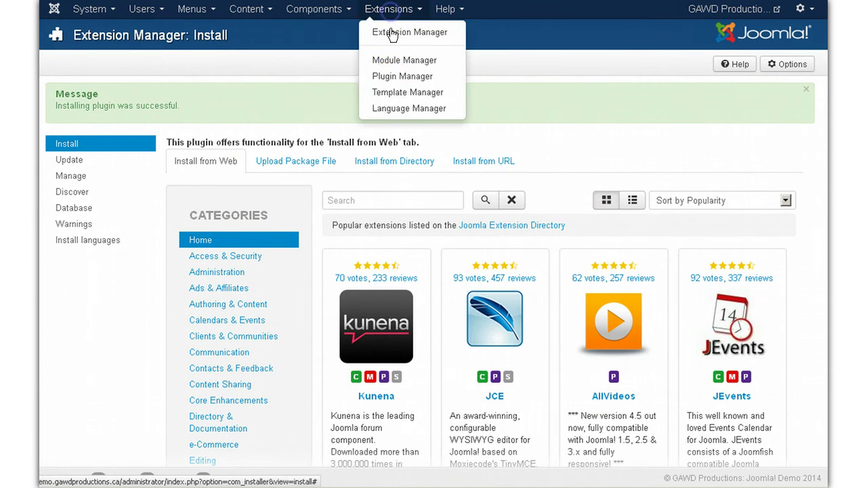
pyautogui.click(393, 92)
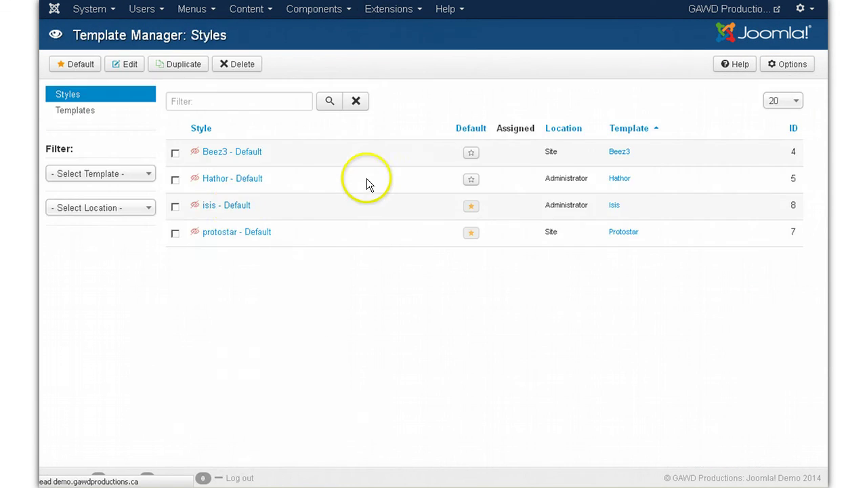
pyautogui.click(236, 205)
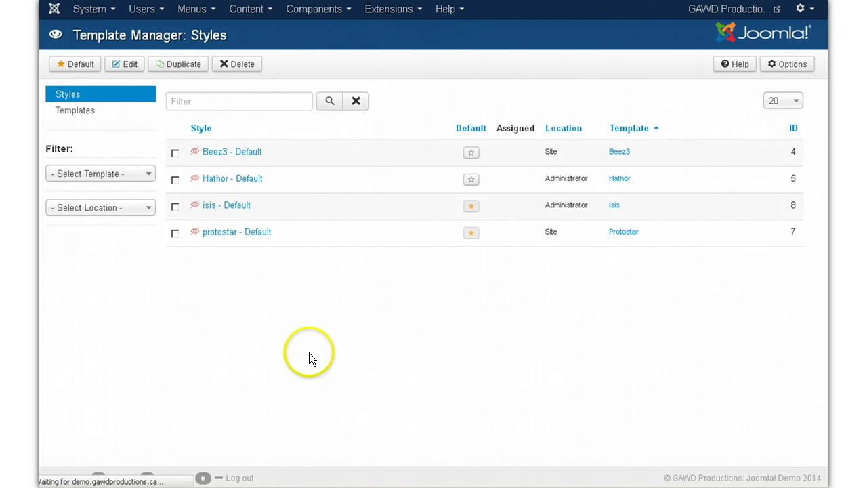
pyautogui.click(124, 138)
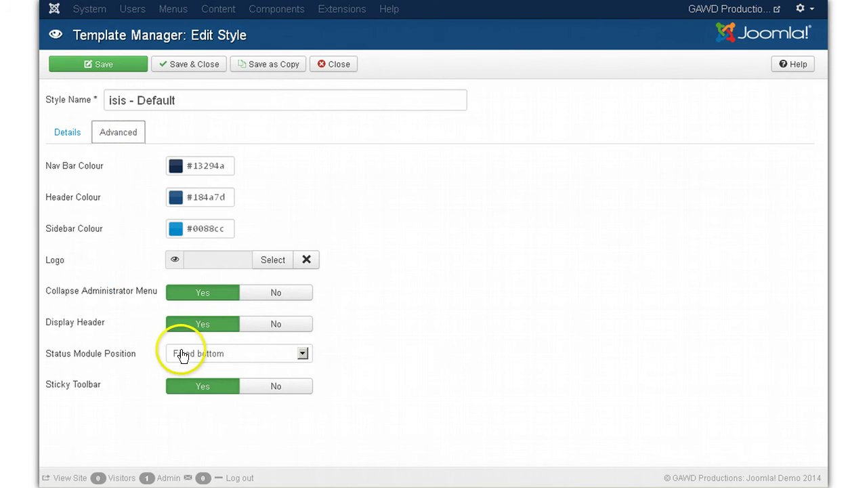
pyautogui.moveTo(85, 358)
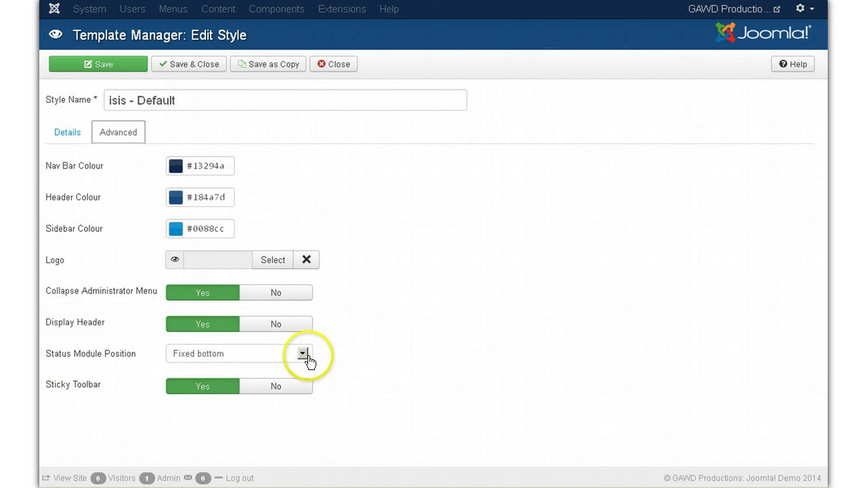
pyautogui.click(302, 353)
pyautogui.click(304, 380)
pyautogui.click(193, 66)
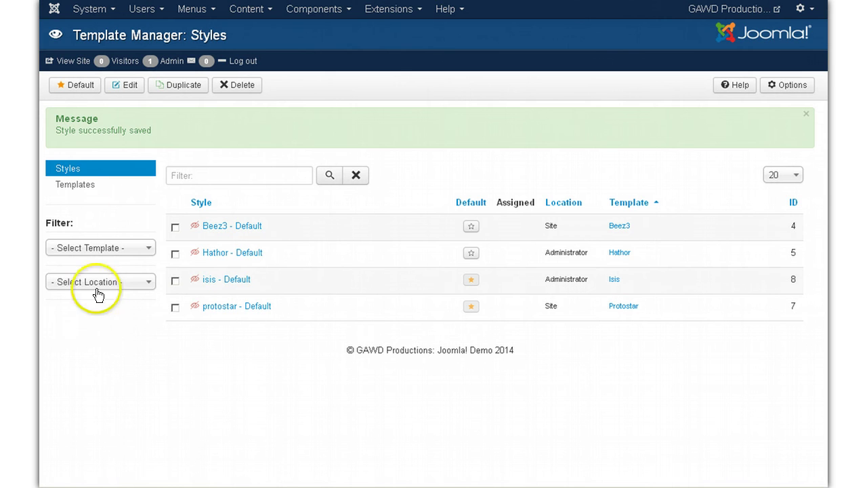
# - Enable Preview Module Positions in the Template Manager options for templates, and save and close the options
pyautogui.click(80, 186)
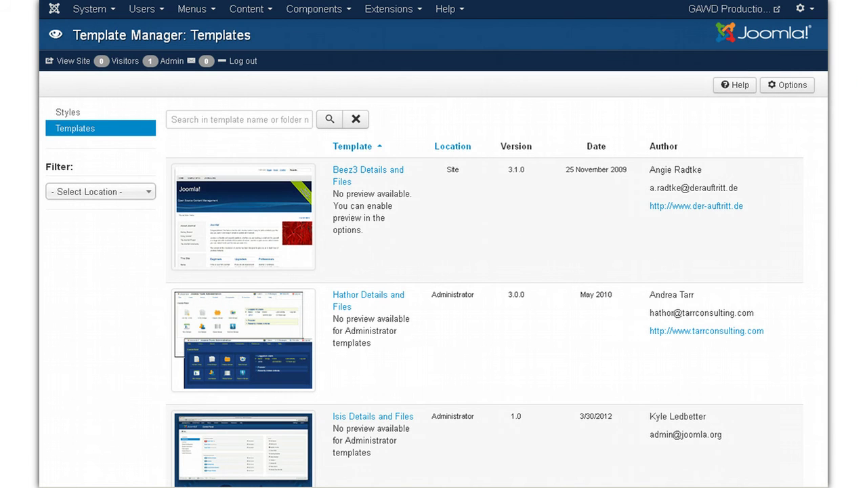
pyautogui.click(806, 91)
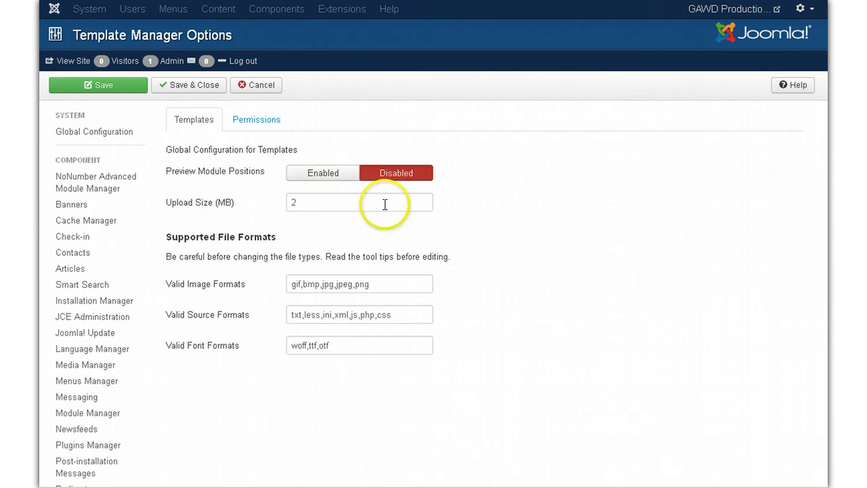
pyautogui.click(331, 178)
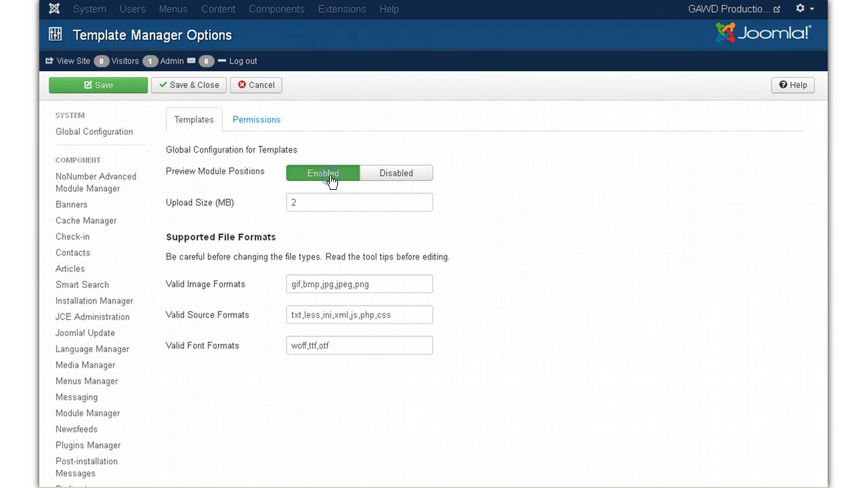
pyautogui.click(207, 88)
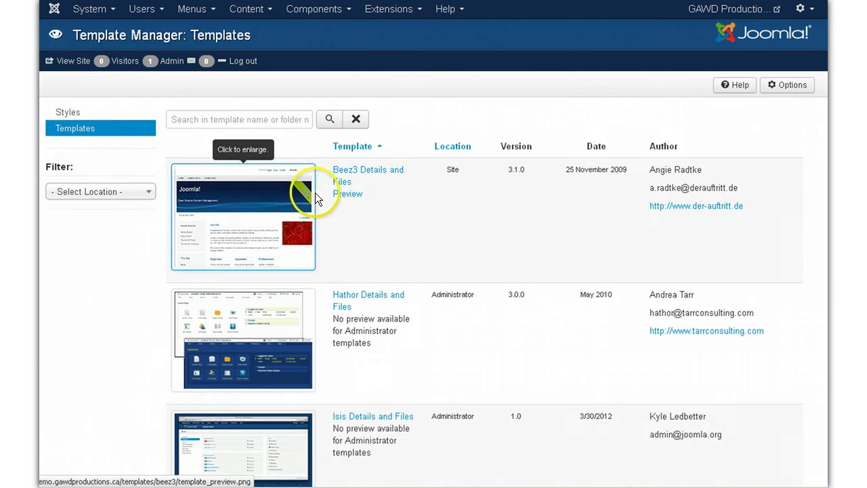
# - Preview the Protostar template to examine its module positions, and return to the templates list
pyautogui.scroll(-3, 320, 220)
pyautogui.scroll(-2, 318, 217)
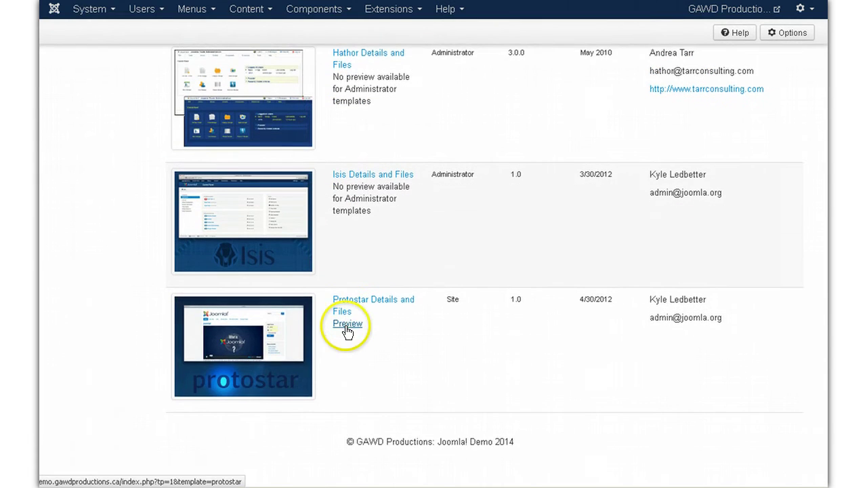
pyautogui.click(345, 324)
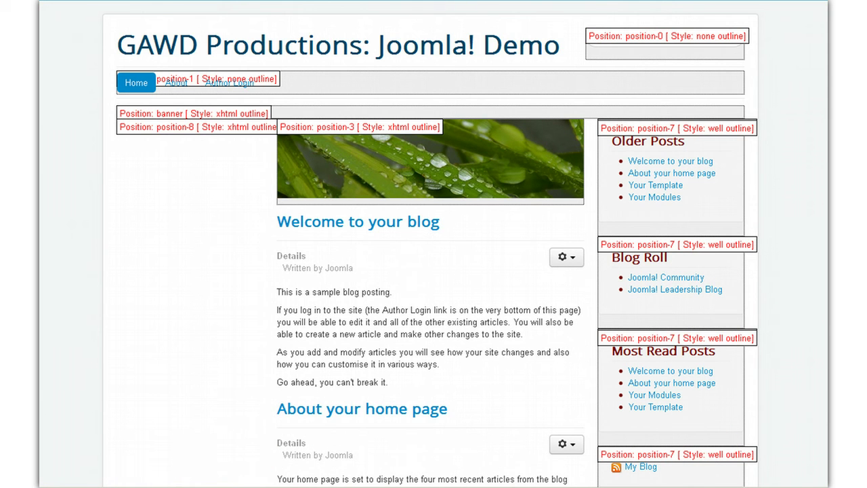
pyautogui.hotkey('ctrl', 'w')
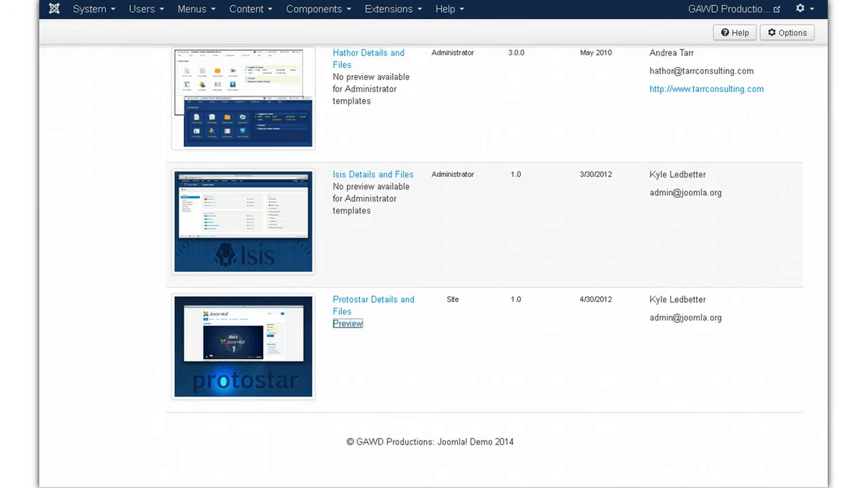
pyautogui.click(392, 438)
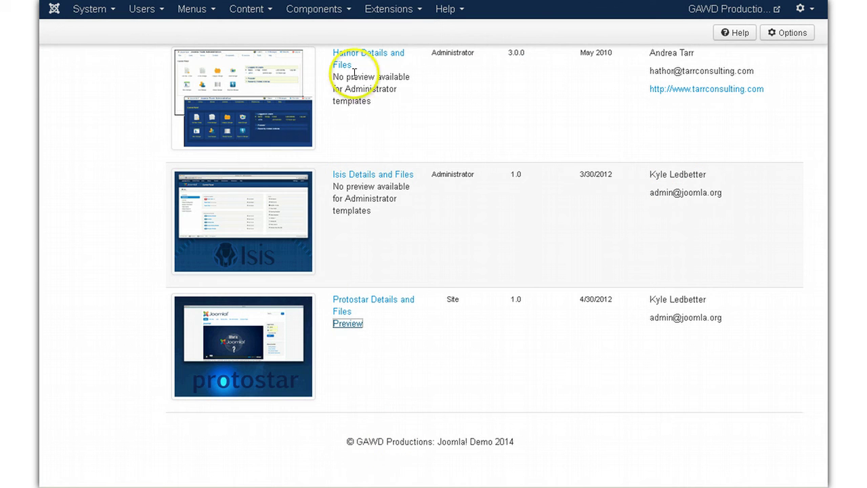
# - In the Article Manager's Editing Layout options, set Save History to Yes and Maximum Versions to 10
pyautogui.click(250, 15)
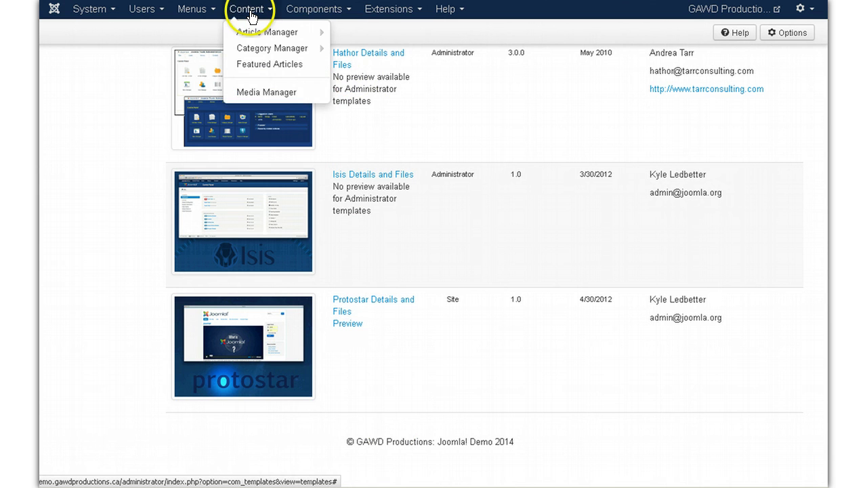
pyautogui.moveTo(255, 36)
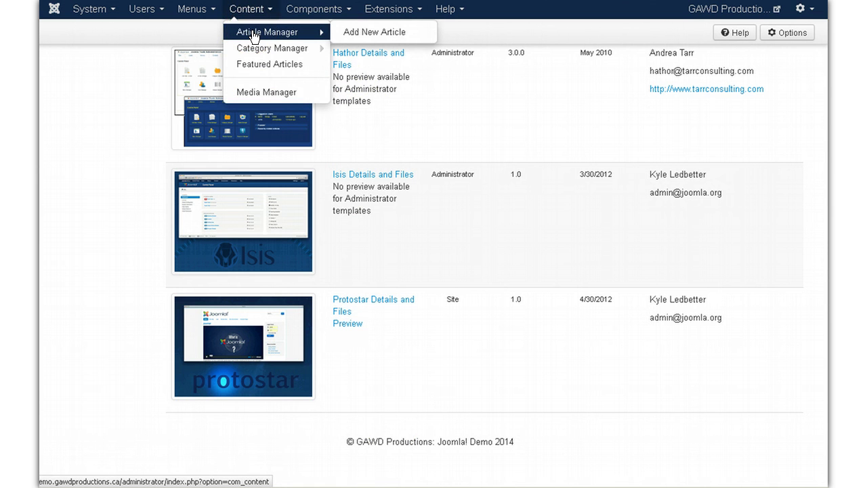
pyautogui.click(254, 34)
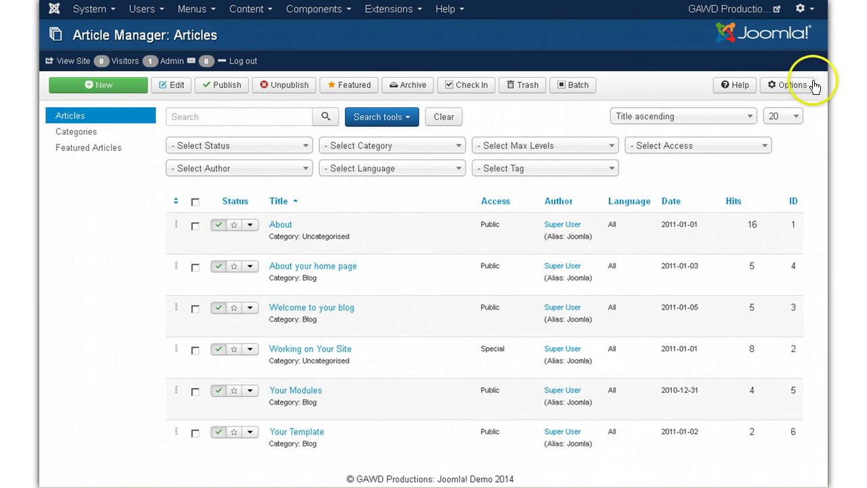
pyautogui.click(806, 83)
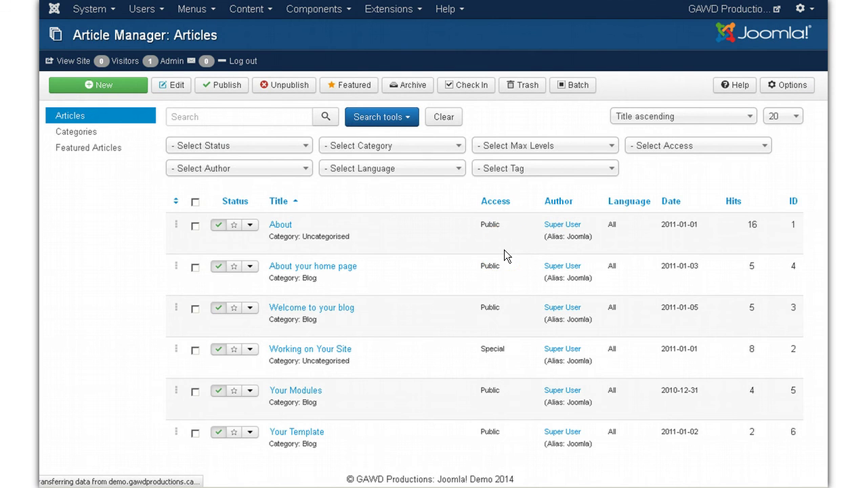
pyautogui.click(250, 119)
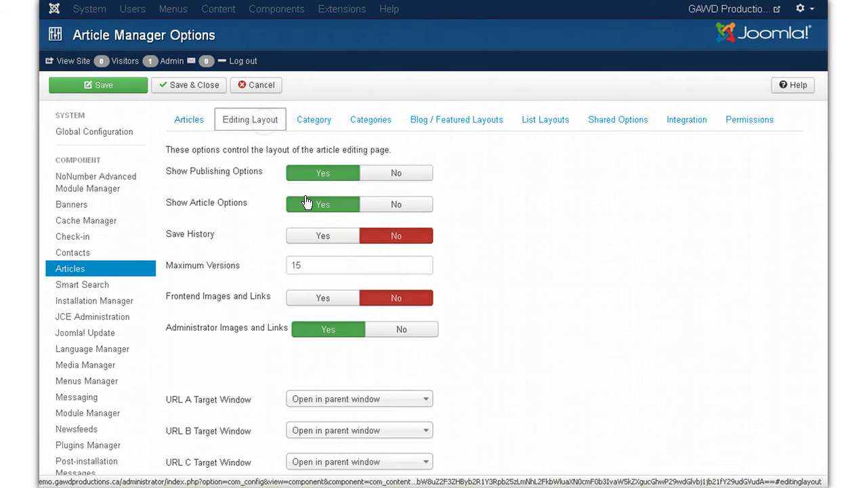
pyautogui.click(332, 236)
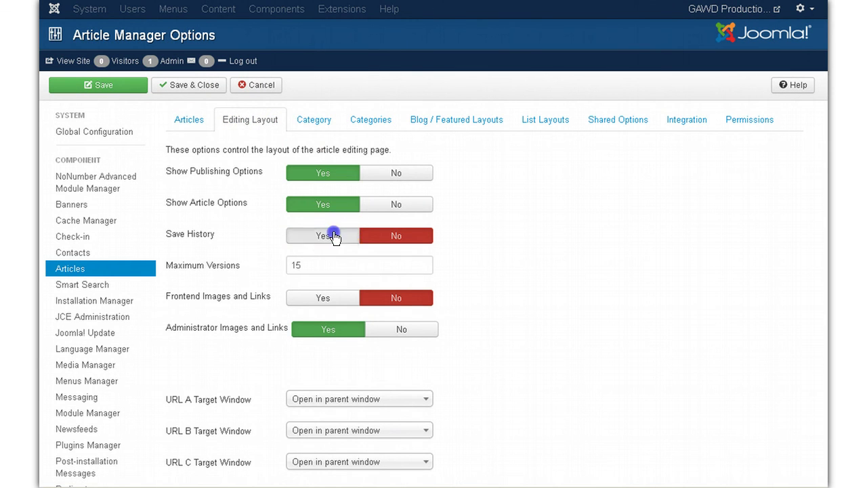
pyautogui.doubleClick(298, 267)
pyautogui.write('10')
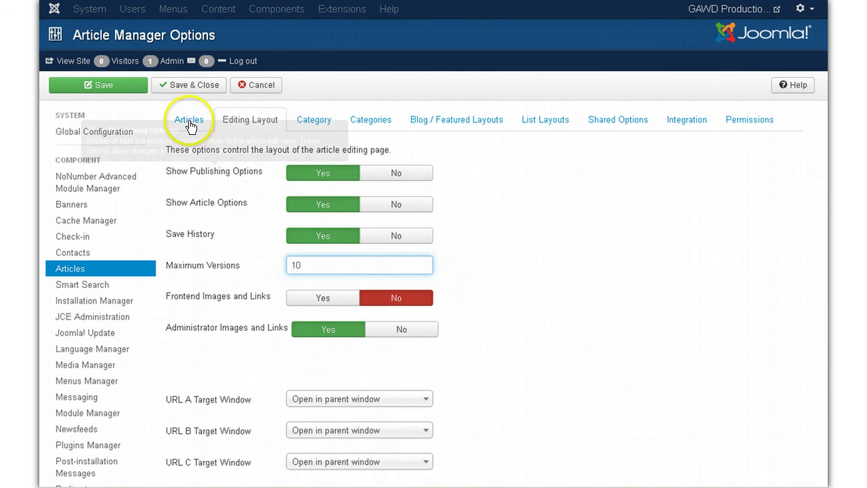
# - Save and close the article options, and view the version history of the About article
pyautogui.click(202, 83)
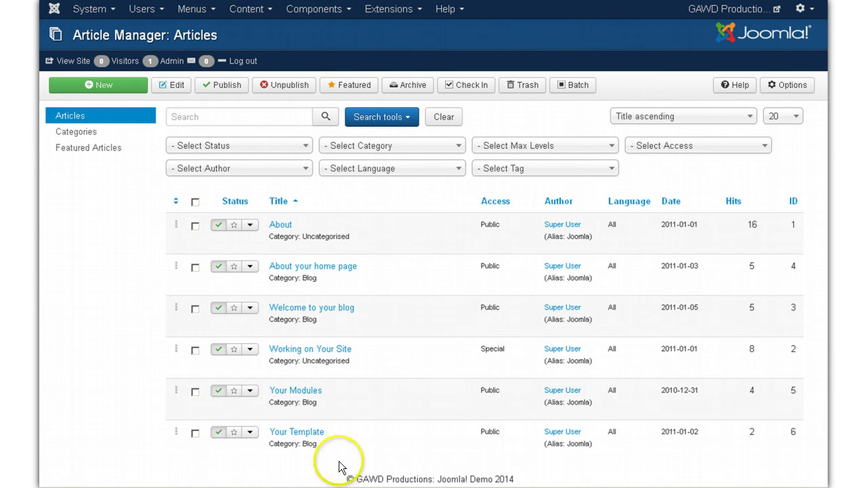
pyautogui.click(288, 233)
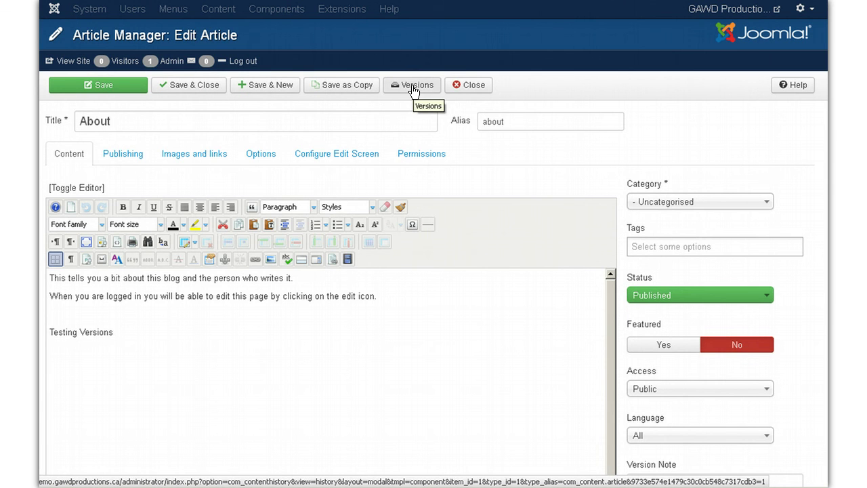
pyautogui.click(413, 86)
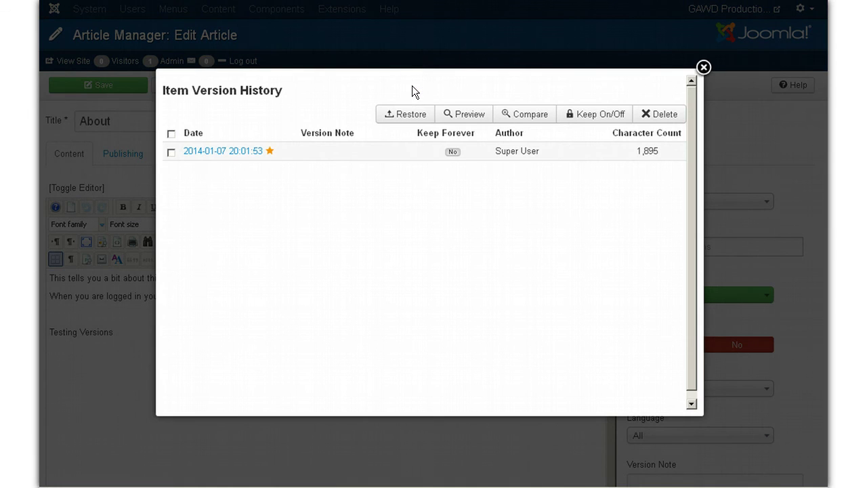
pyautogui.click(703, 67)
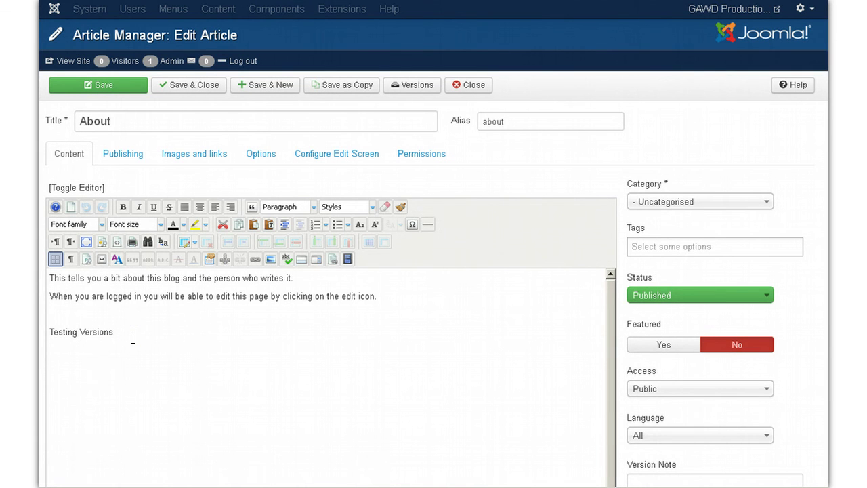
# - Add the line "Testing 2" below "Testing Versions" in the About article, save it, and check its version history
pyautogui.press('Return')
pyautogui.write('Testing 2')
pyautogui.click(110, 85)
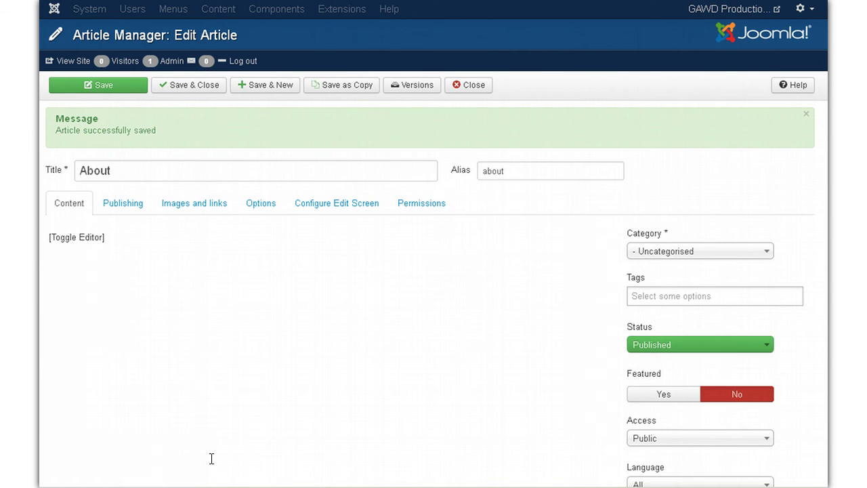
pyautogui.click(412, 91)
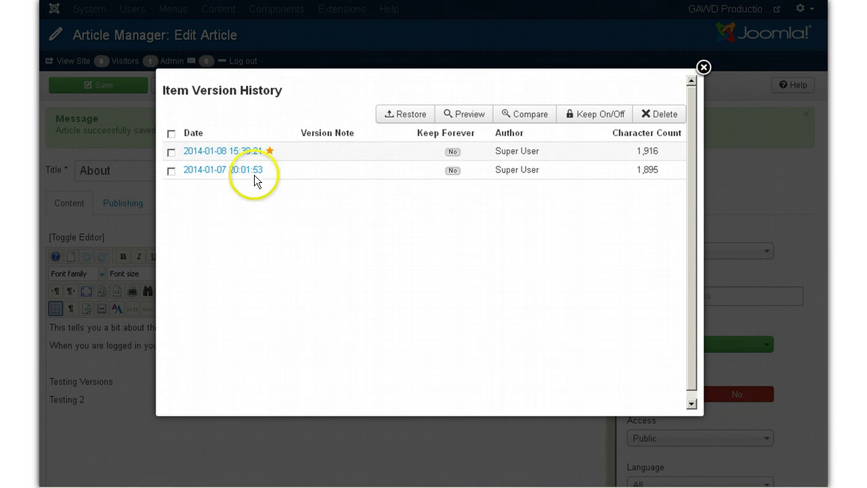
pyautogui.click(704, 67)
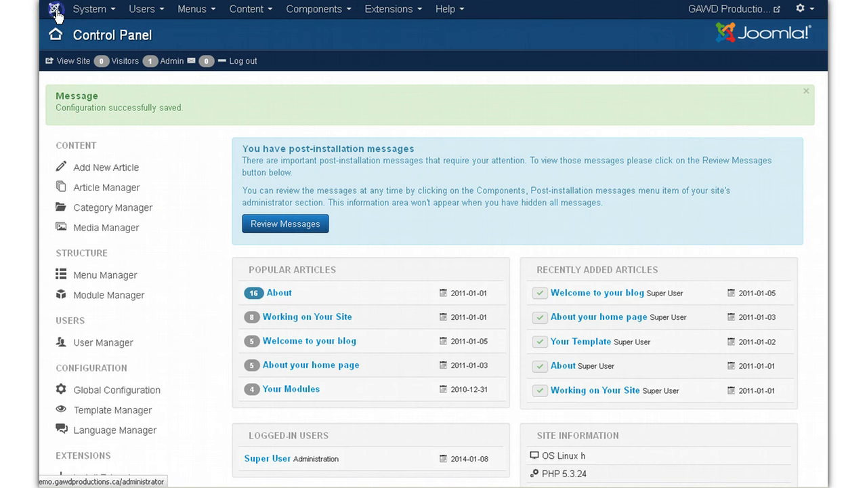
pyautogui.click(55, 12)
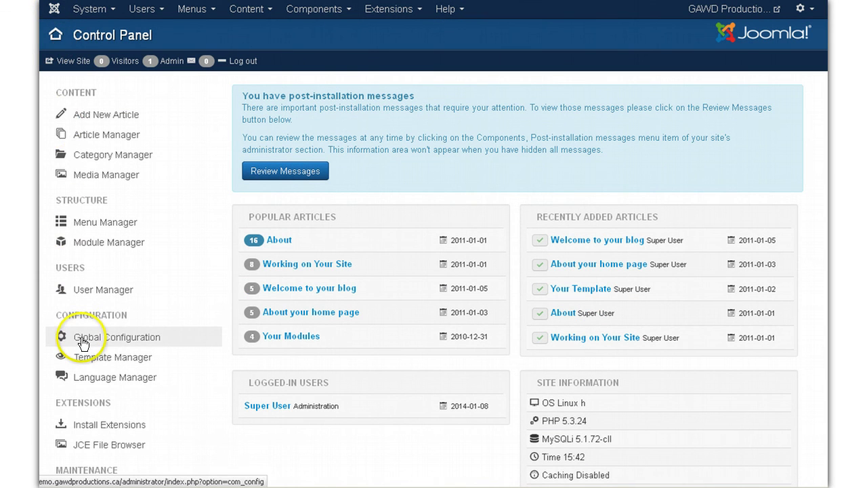
pyautogui.click(83, 341)
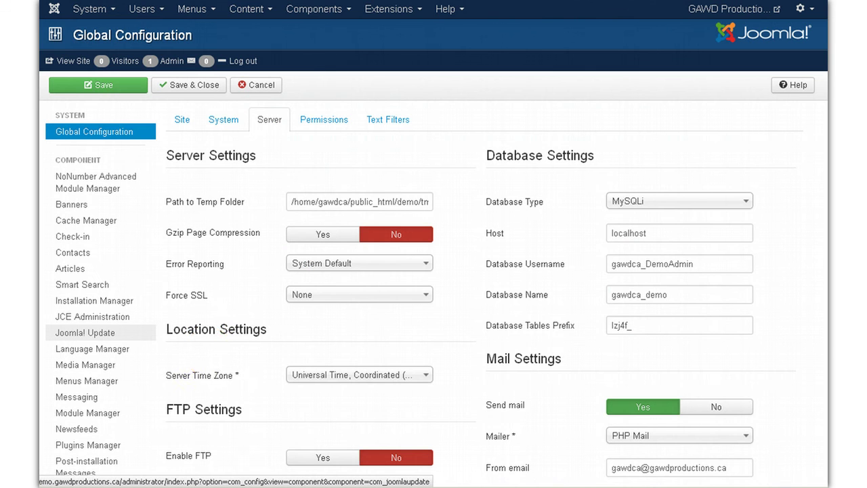
pyautogui.click(264, 124)
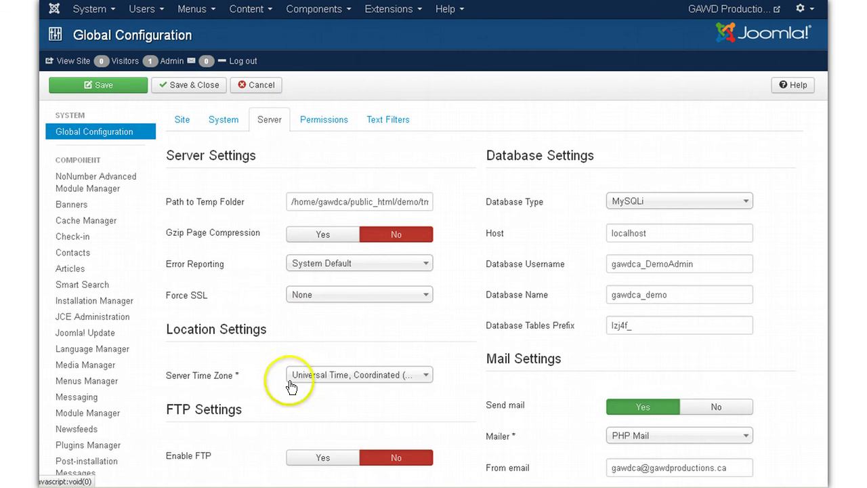
pyautogui.moveTo(227, 378)
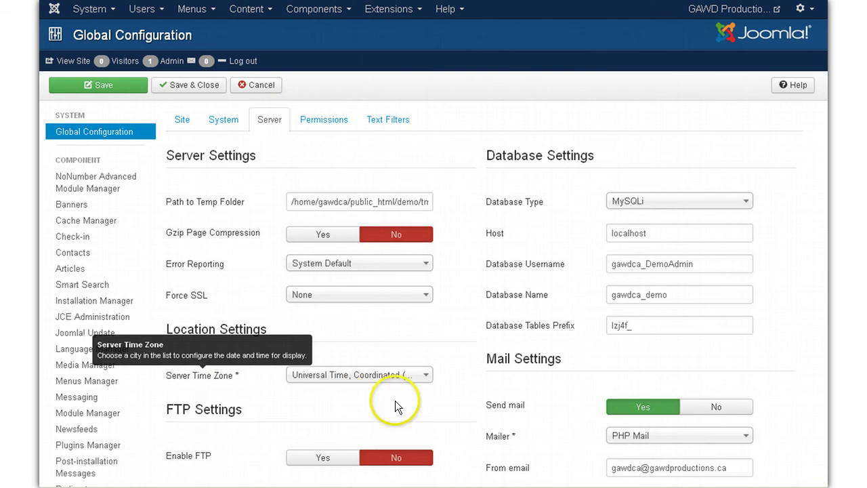
pyautogui.click(426, 377)
pyautogui.scroll(-5, 422, 393)
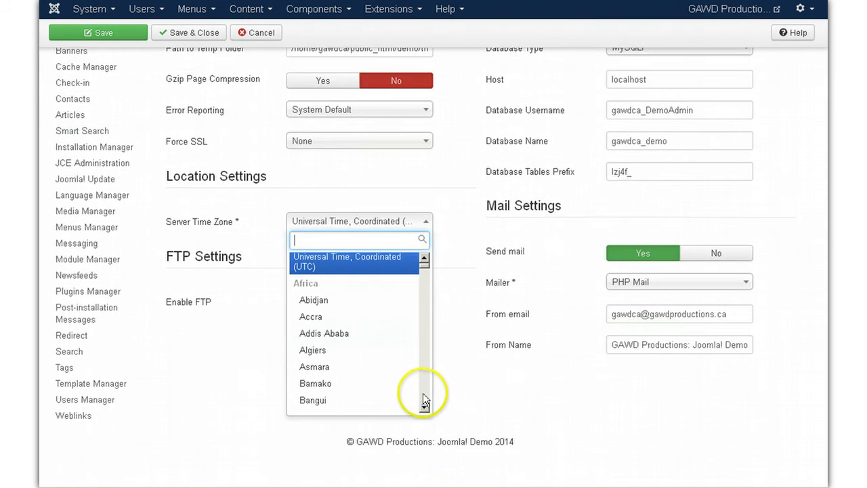
pyautogui.write('T')
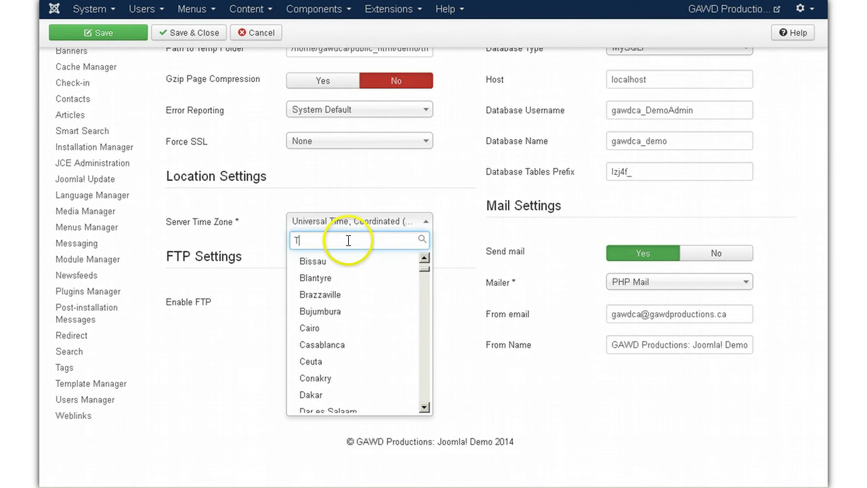
pyautogui.write('or')
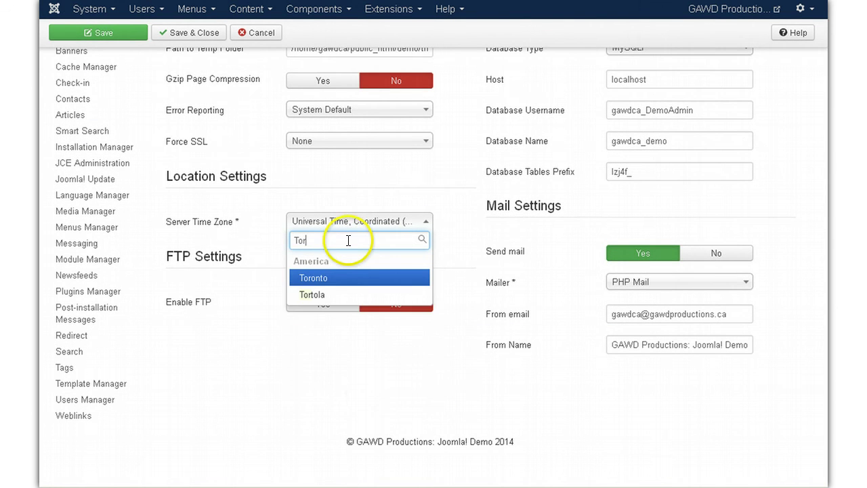
pyautogui.click(340, 278)
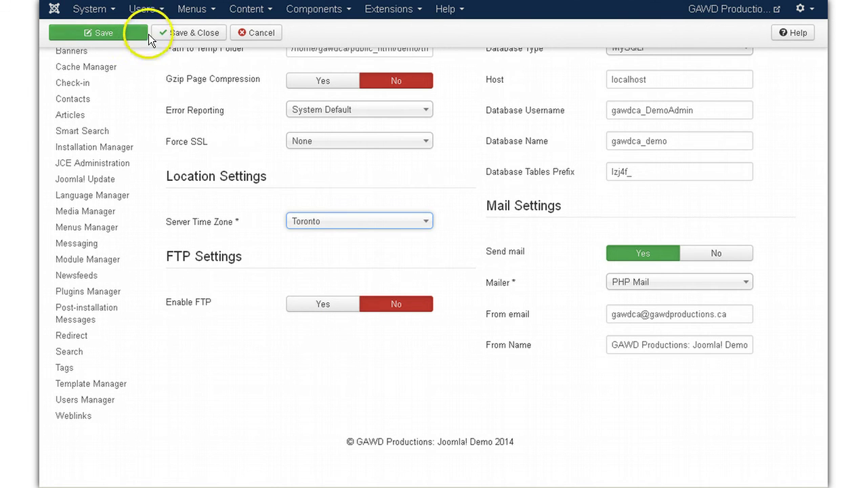
pyautogui.click(184, 33)
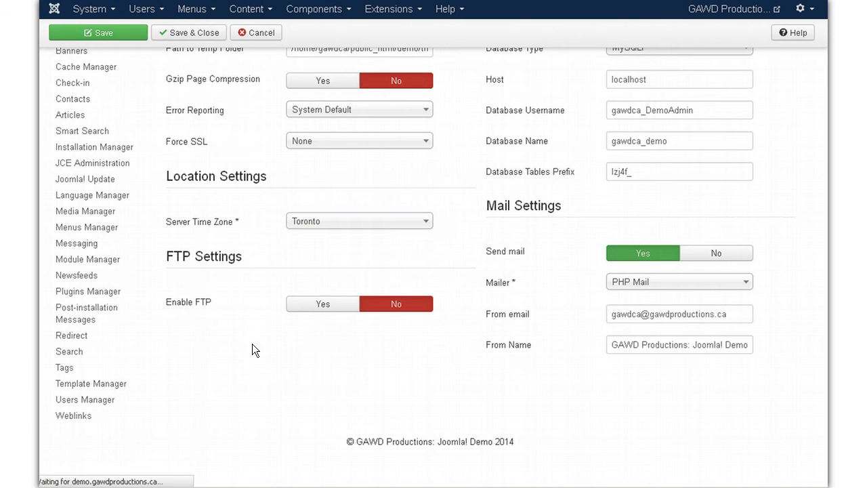